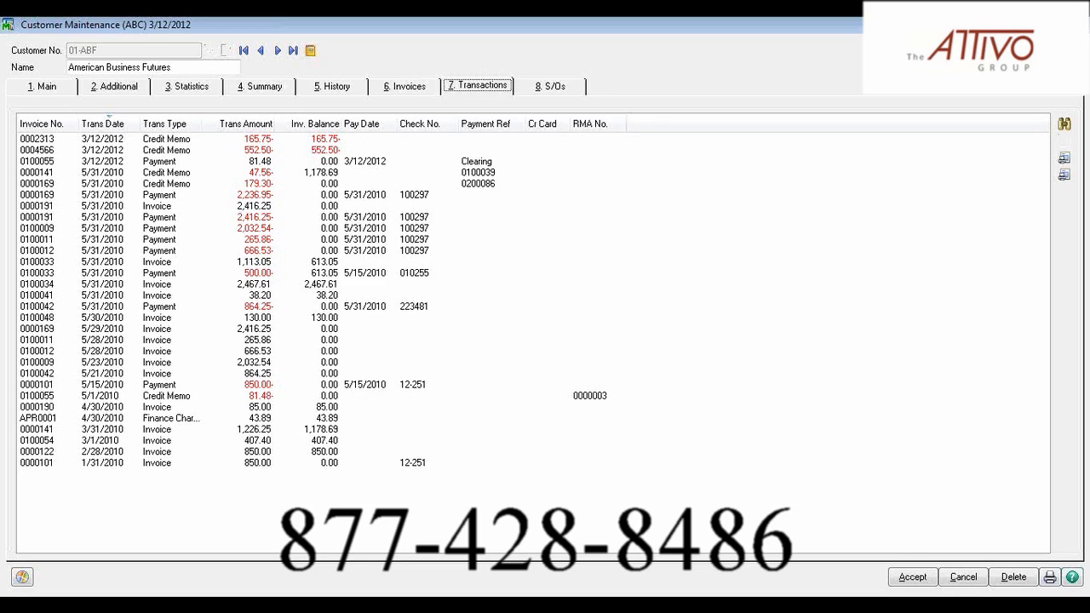
Close the customer record and browse the vendor list from Vendor Maintenance in Accounts Payable
left_click(1071, 23)
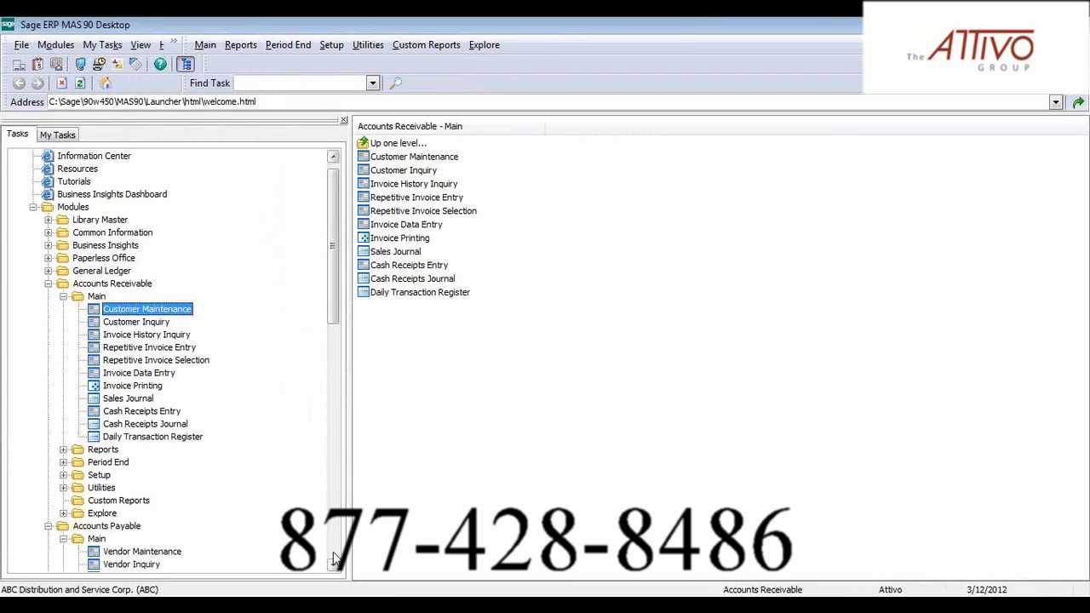
scroll(335, 565, "down", 4)
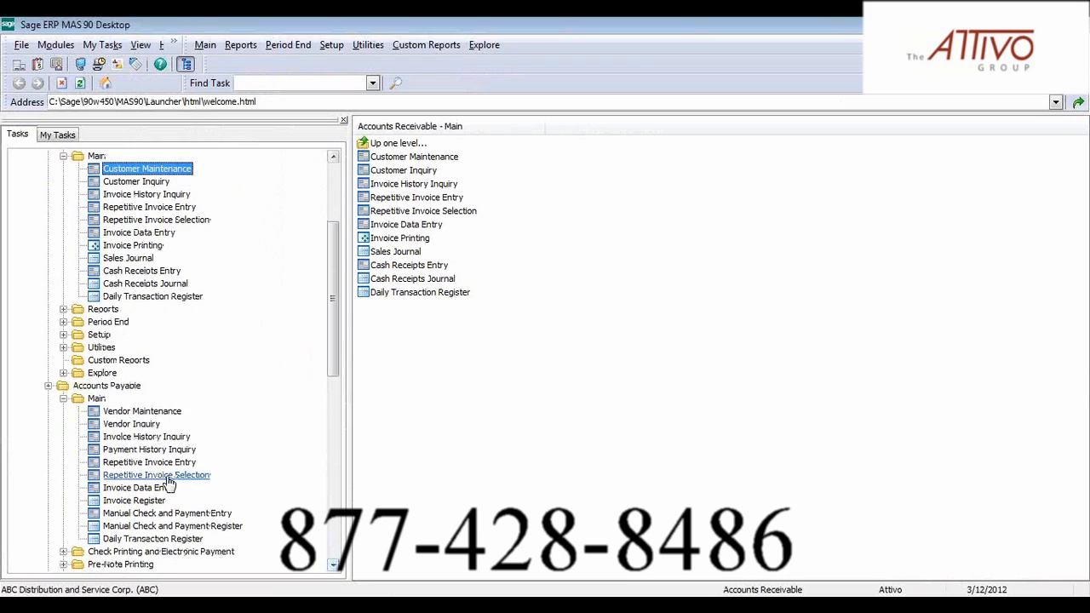
left_click(141, 412)
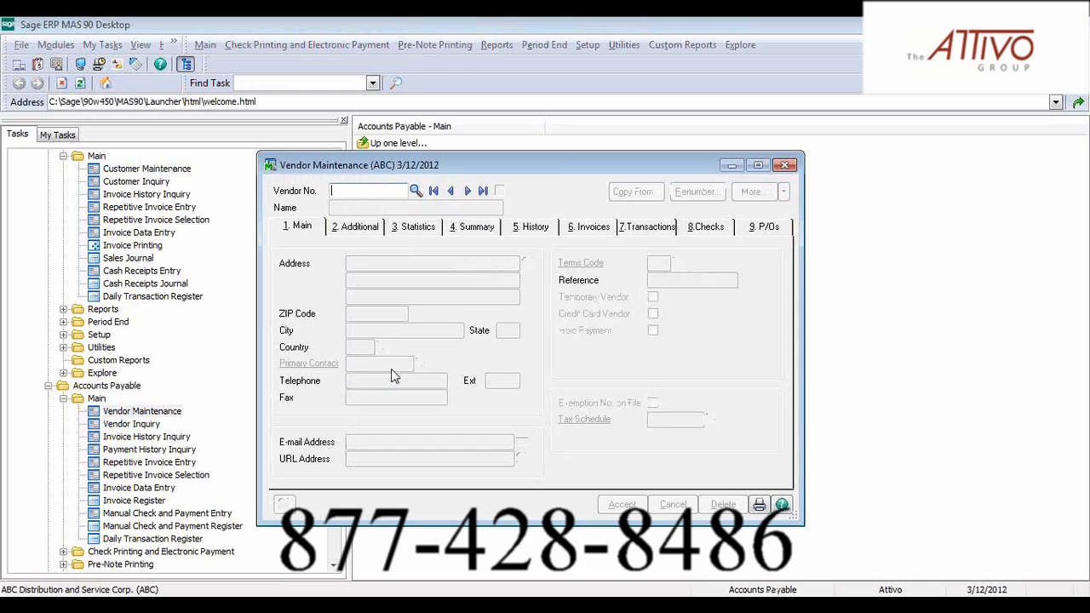
left_click(415, 192)
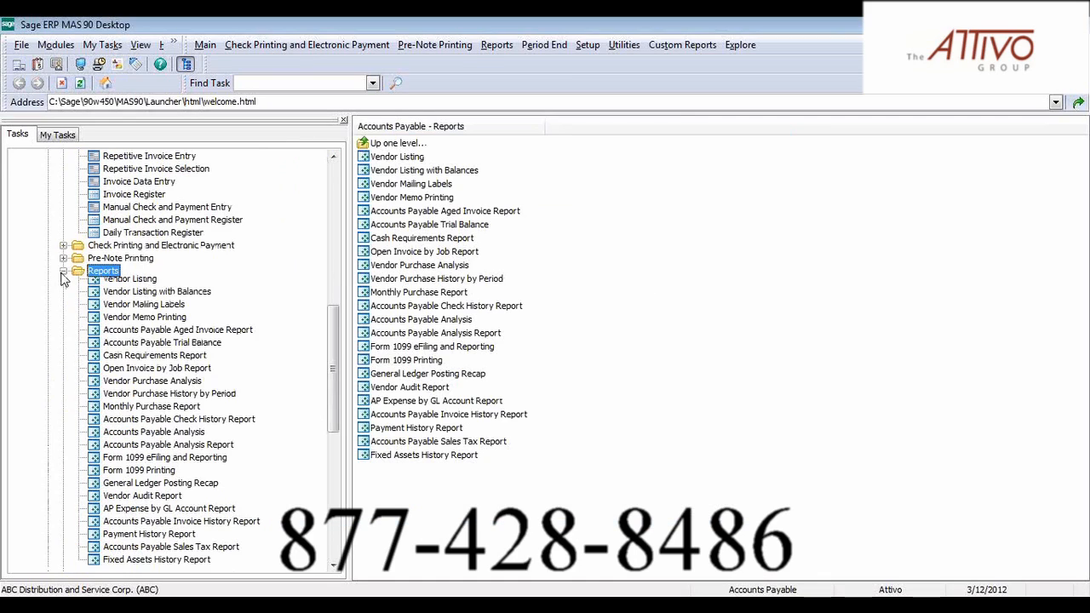
Open Vendor and Customer Link Maintenance in the Accounts Payable setup and load the customer American Business Futures
left_click(63, 309)
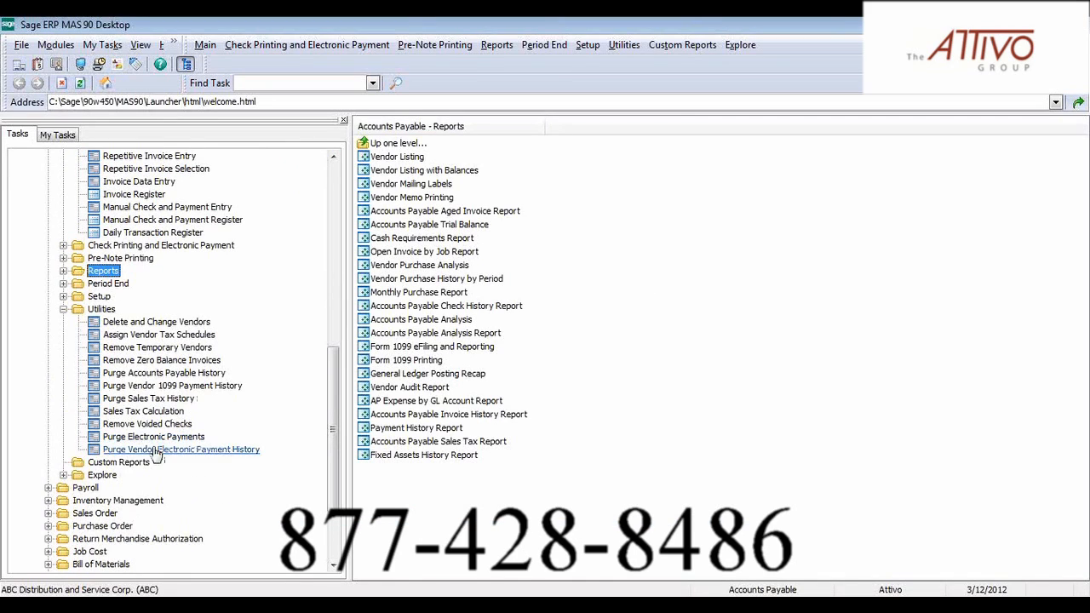
left_click(99, 297)
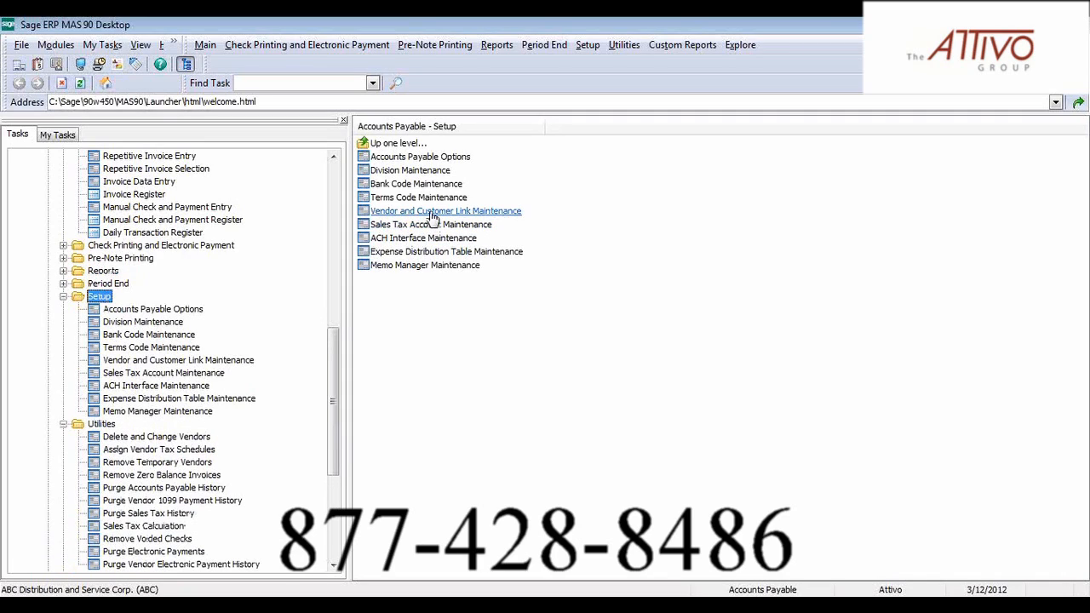
left_click(433, 214)
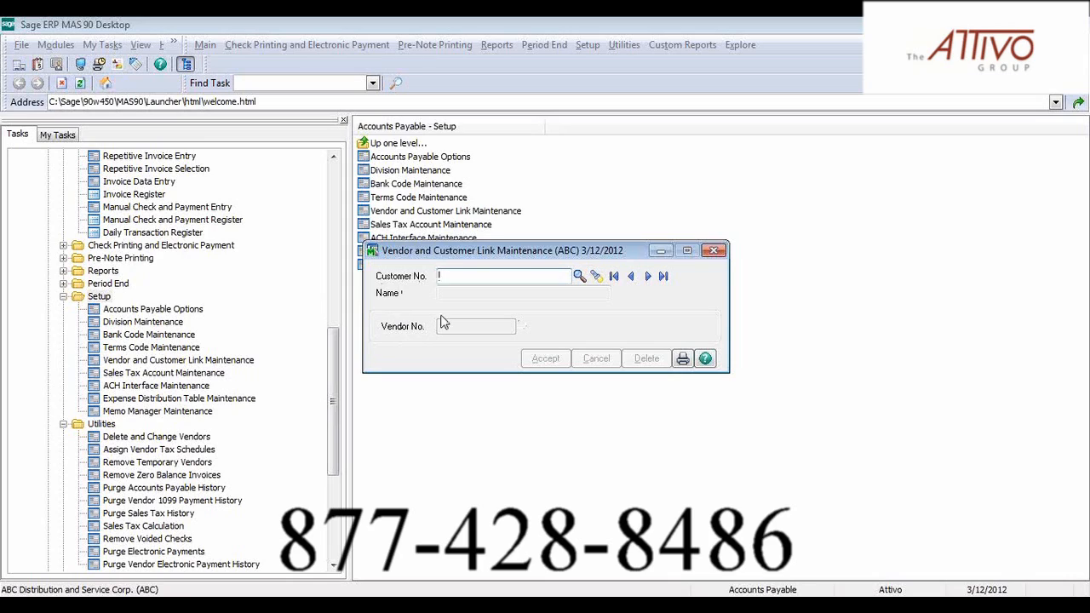
left_click(579, 278)
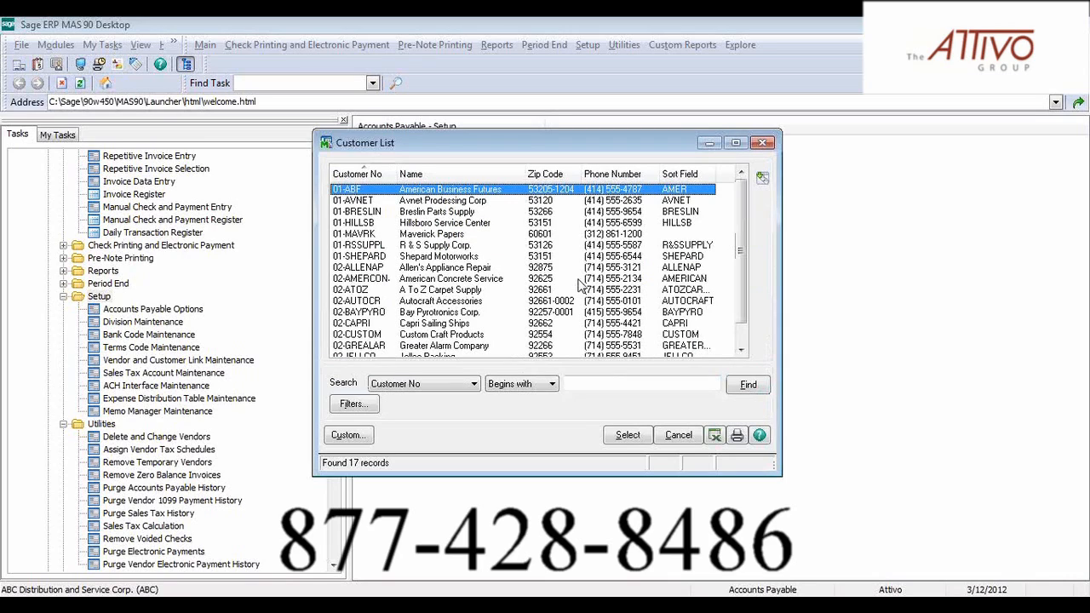
double_click(406, 191)
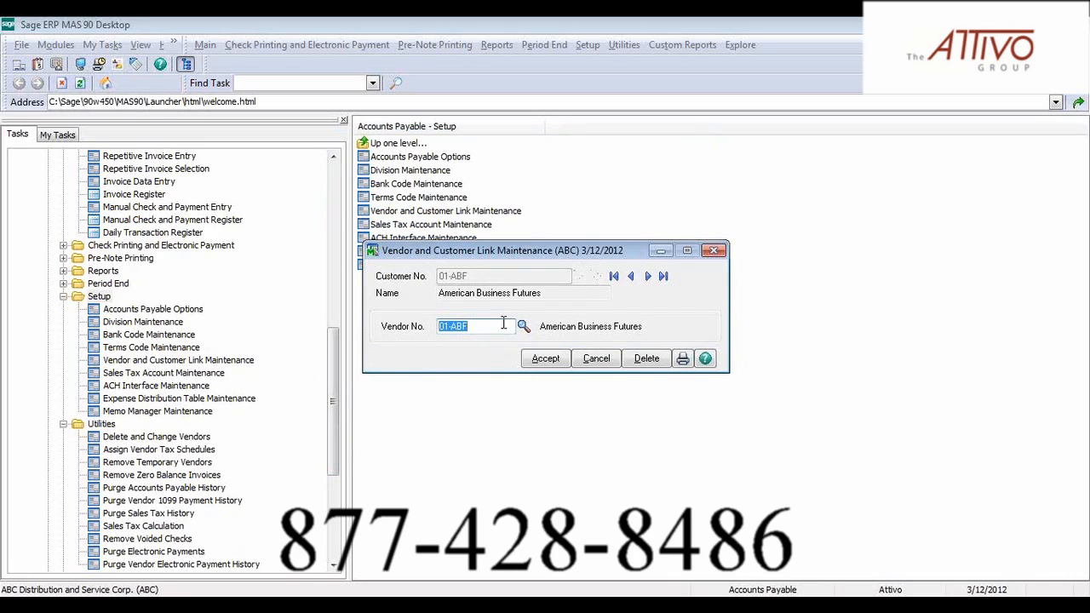
Link the customer to the vendor American Business Futures, accept the link and close the maintenance window
left_click(523, 326)
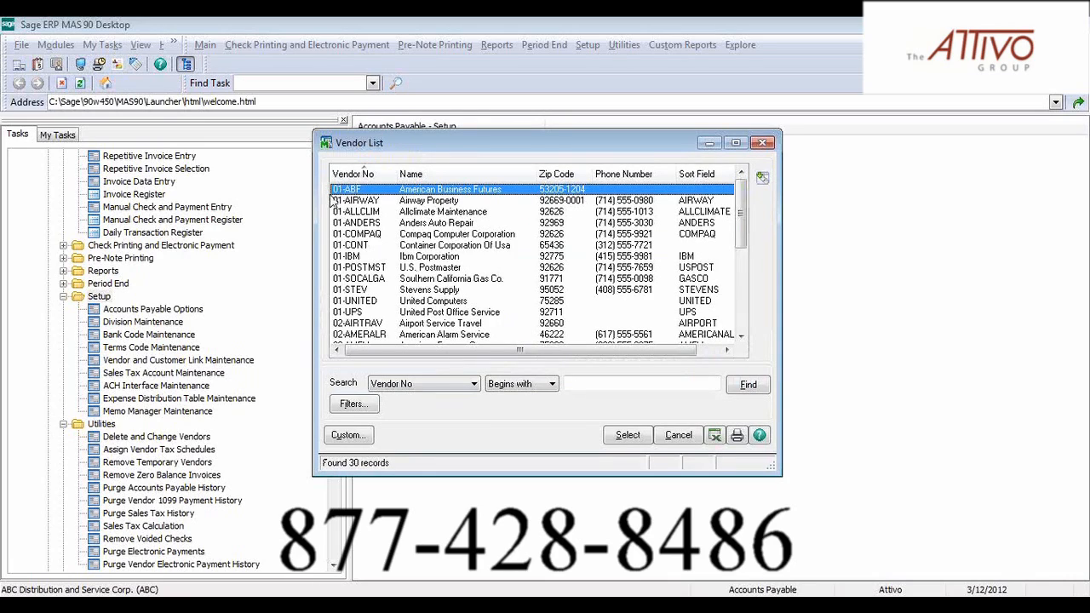
left_click(628, 435)
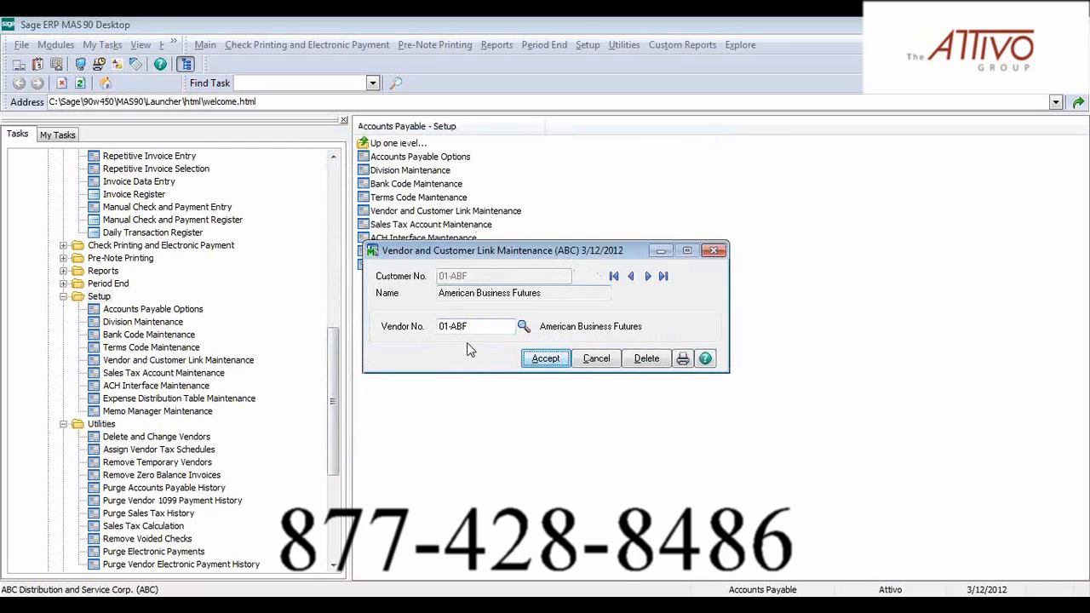
left_click(537, 362)
left_click(715, 256)
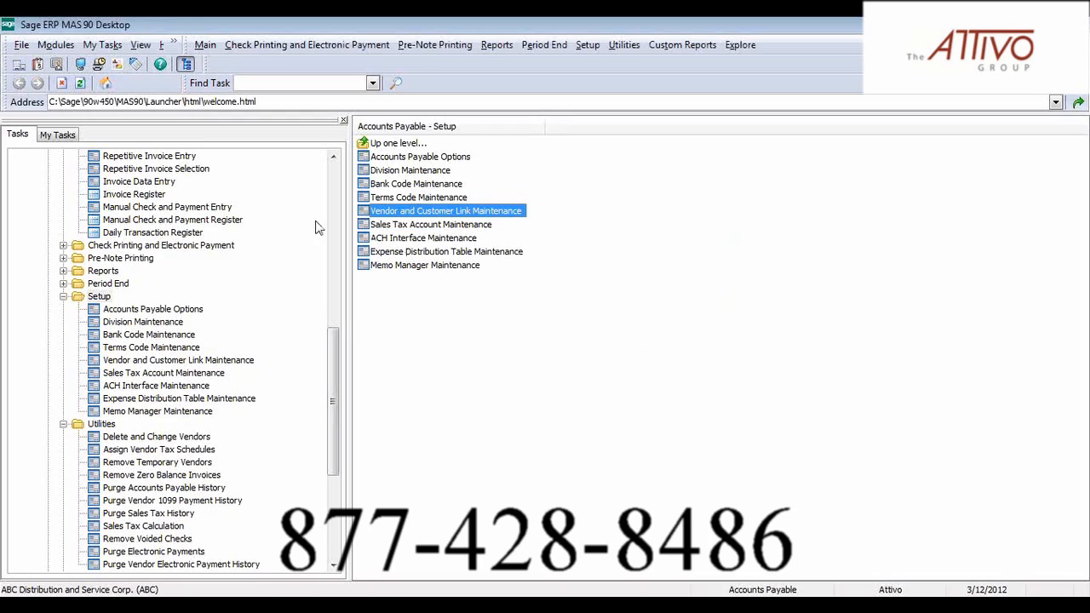
Review the AP from AR Clearing Selection options in the Accounts Payable period-end tasks, and close them without proceeding
left_click(333, 157)
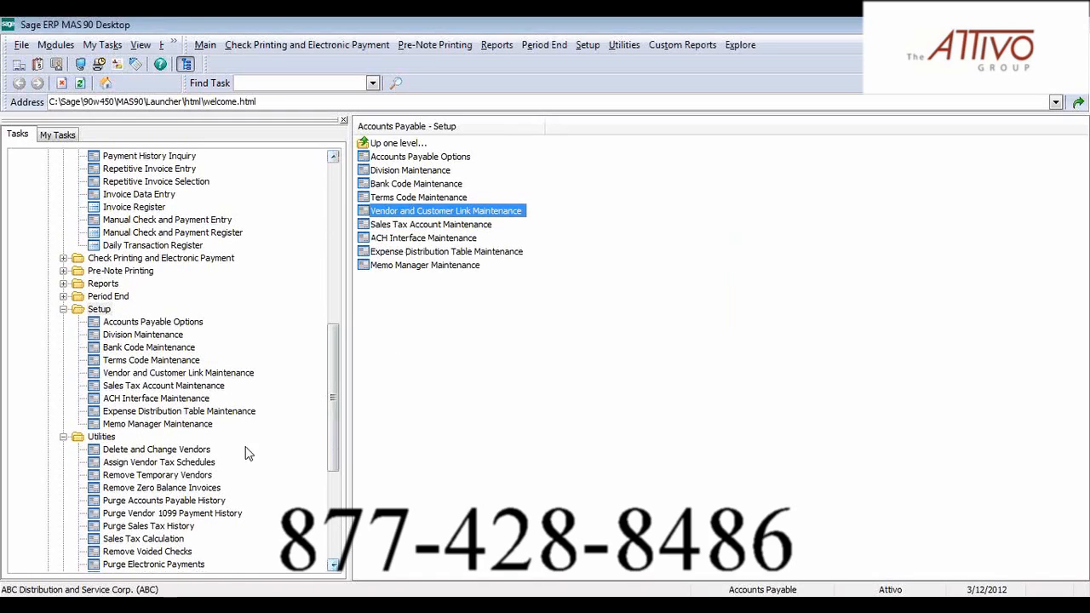
left_click(106, 297)
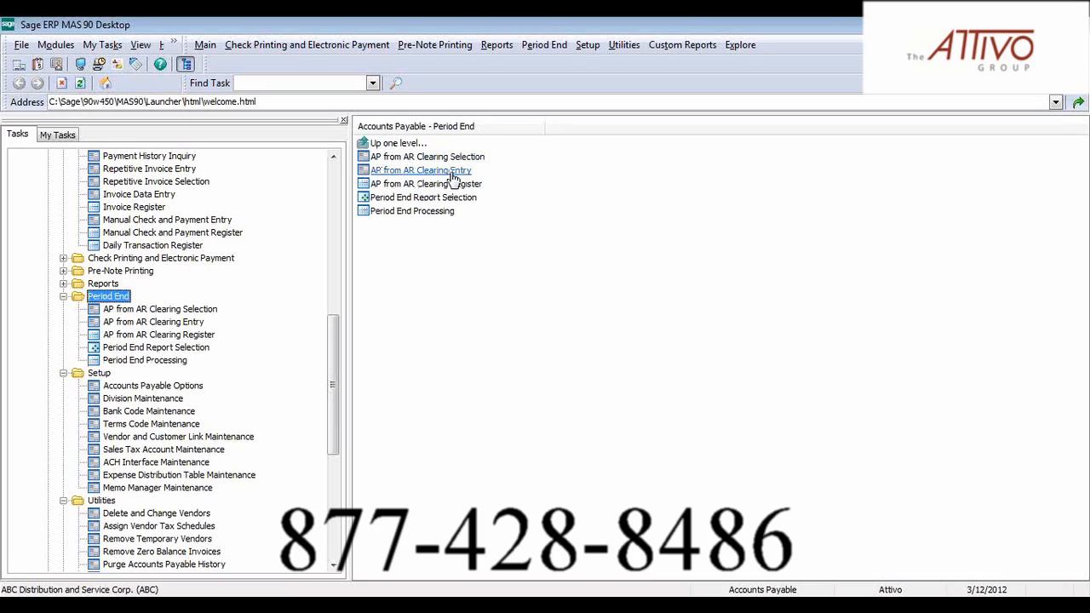
left_click(427, 159)
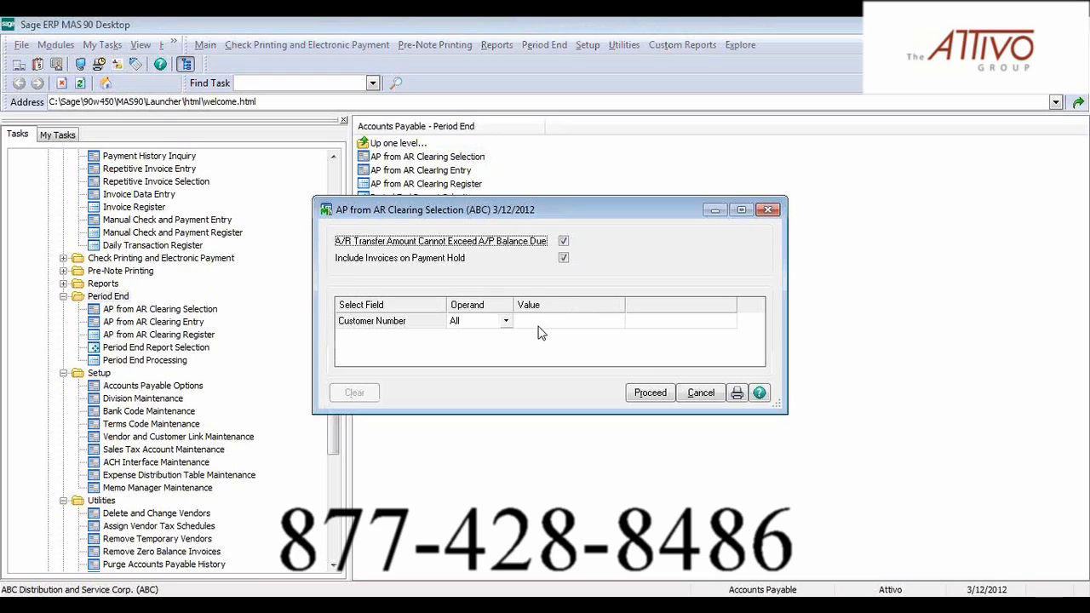
left_click(769, 210)
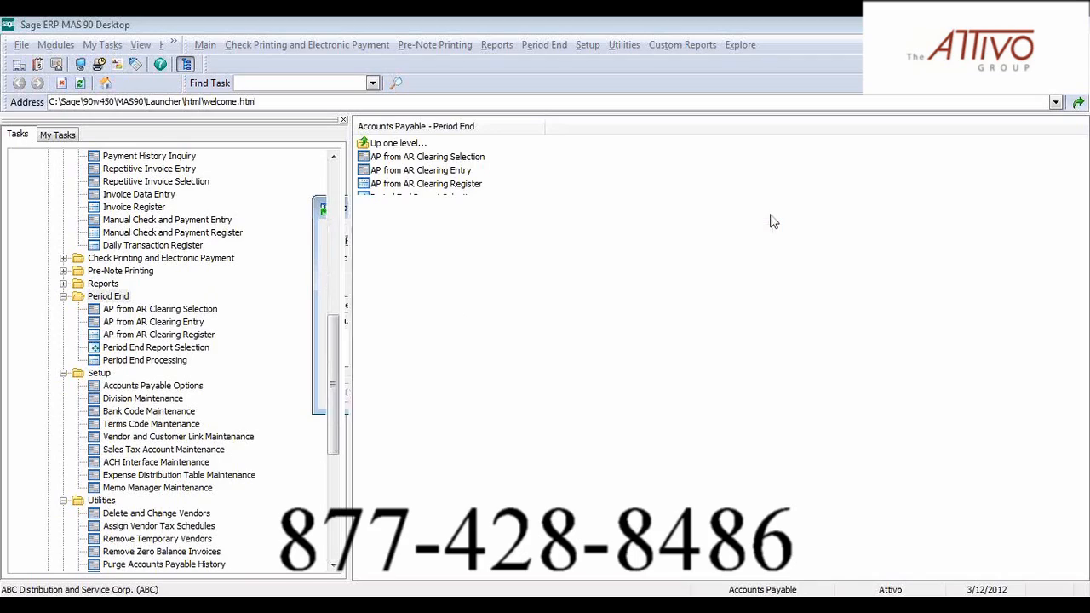
Start an AP from AR Clearing Entry for the customer American Business Futures
left_click(415, 174)
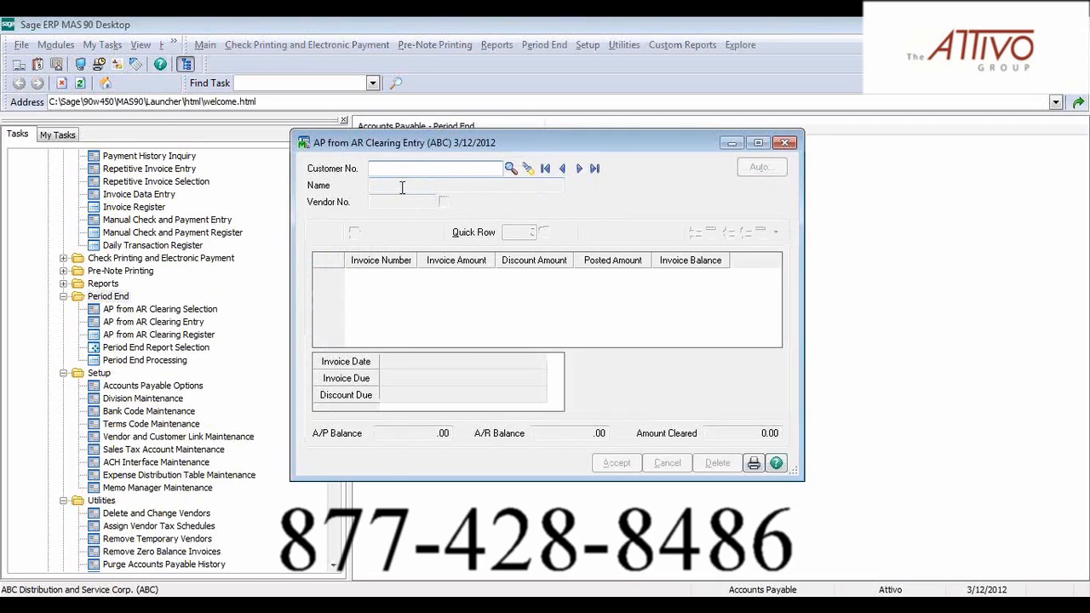
left_click(511, 170)
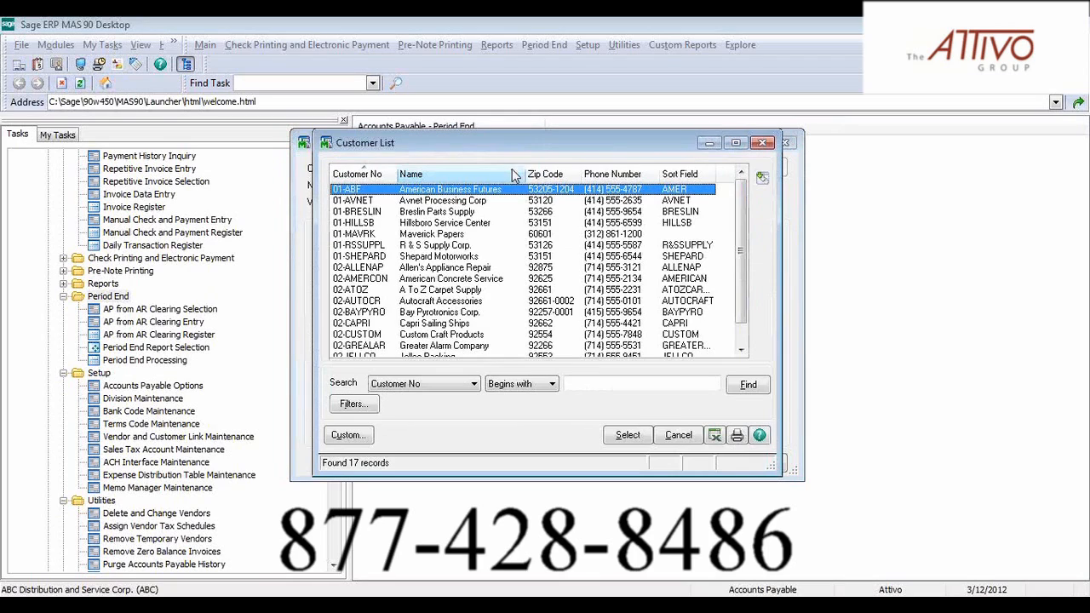
double_click(445, 195)
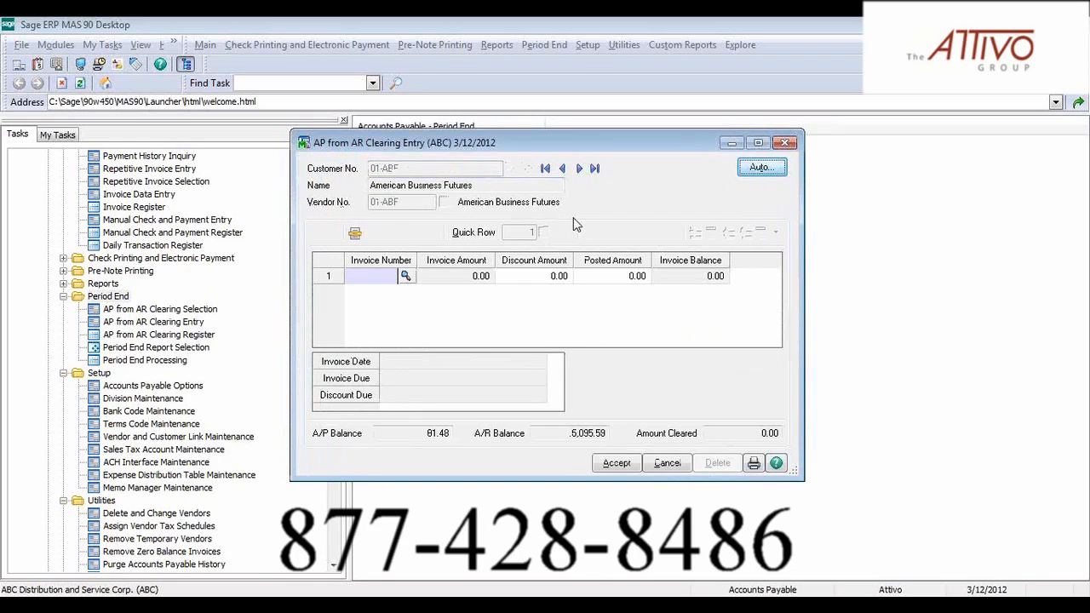
Sort the customer's invoices by balance, add credit memo 0002313-CM to the clearing entry, then accept and close the entry
left_click(354, 234)
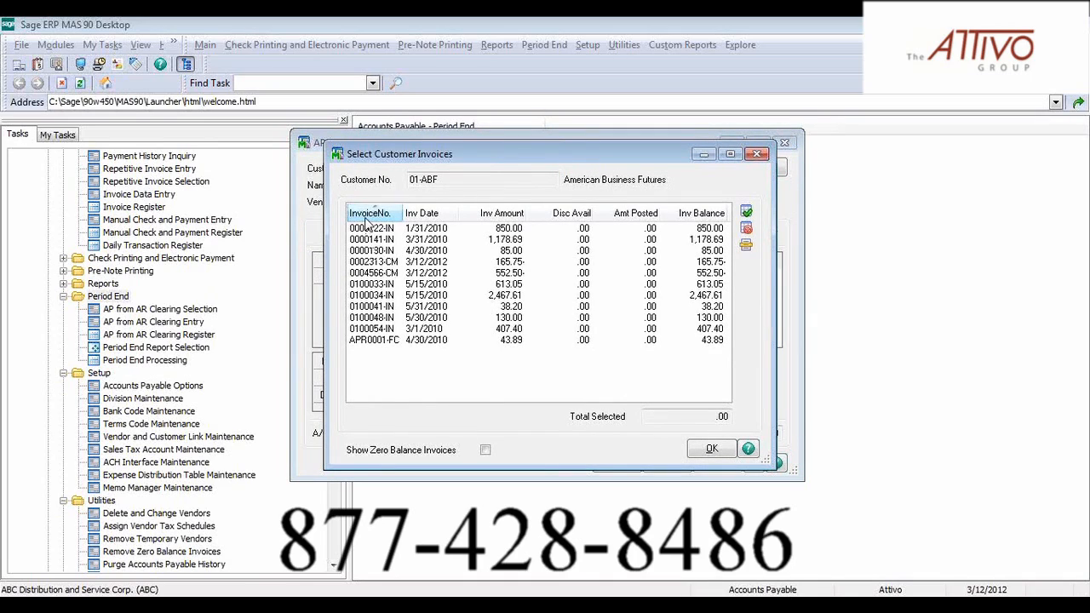
left_click(717, 217)
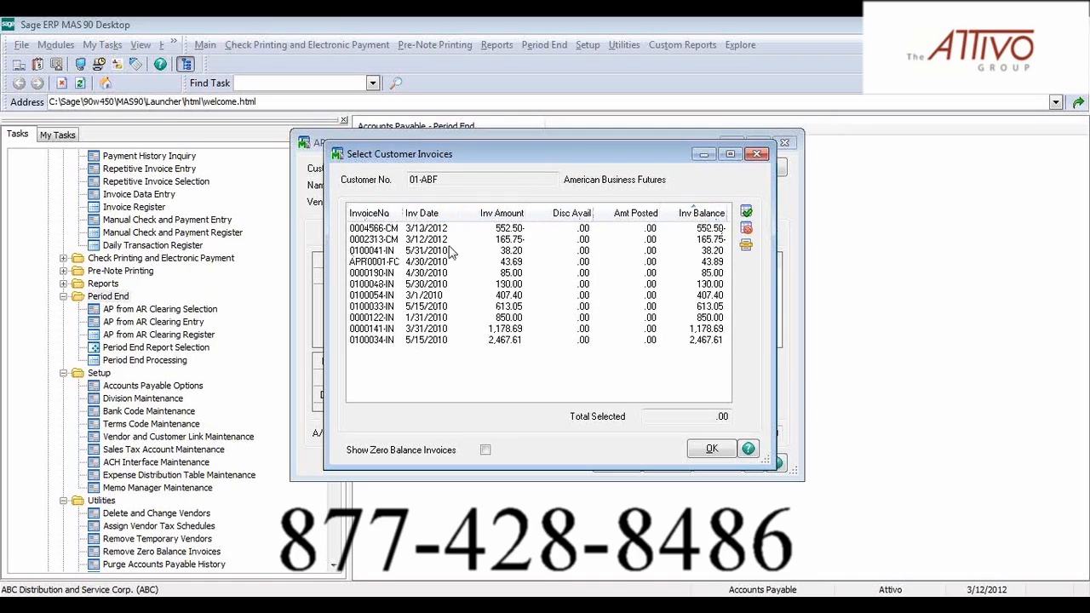
double_click(509, 241)
left_click(707, 450)
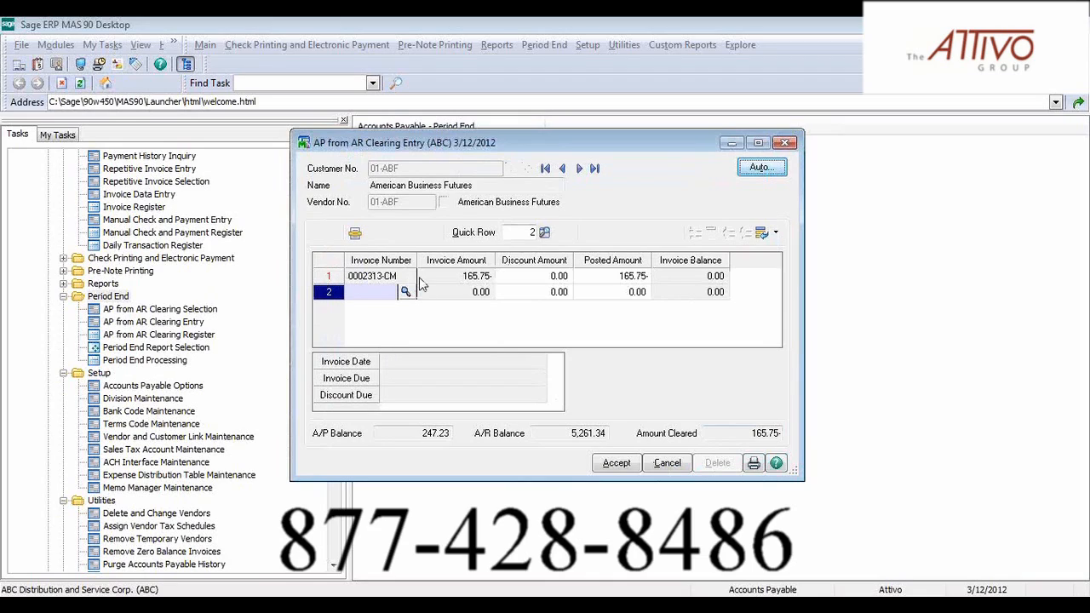
left_click(616, 463)
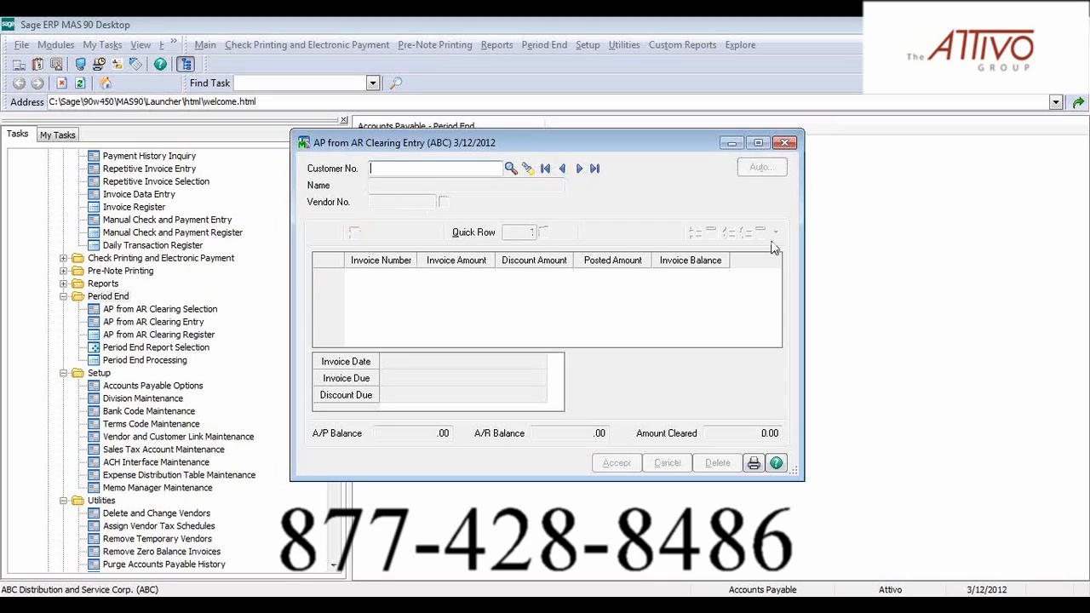
left_click(785, 143)
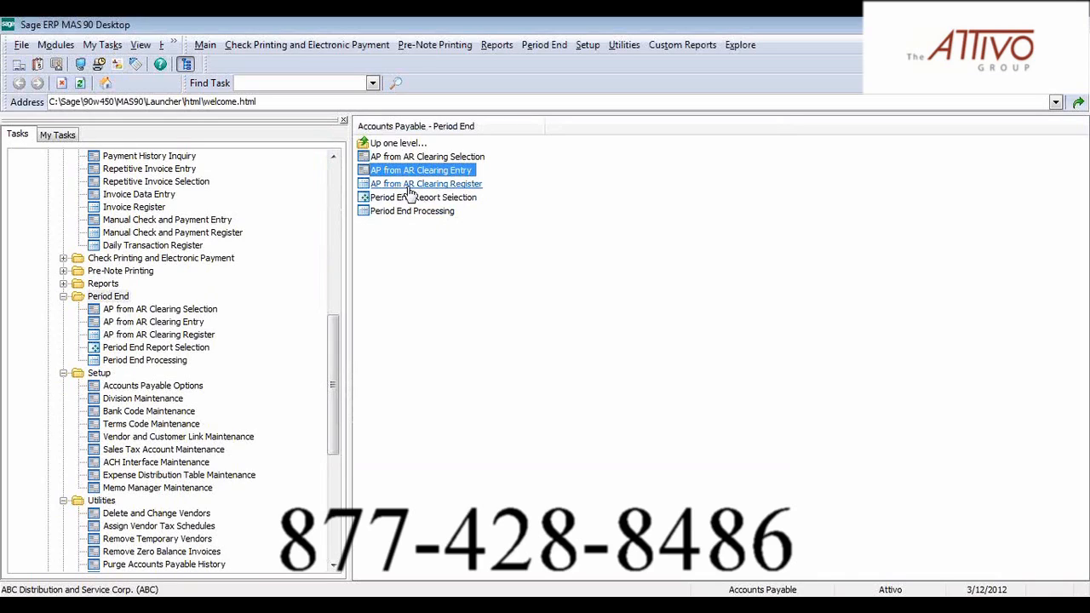
Preview the AP from AR Clearing Register and enlarge the report to 150%
left_click(410, 184)
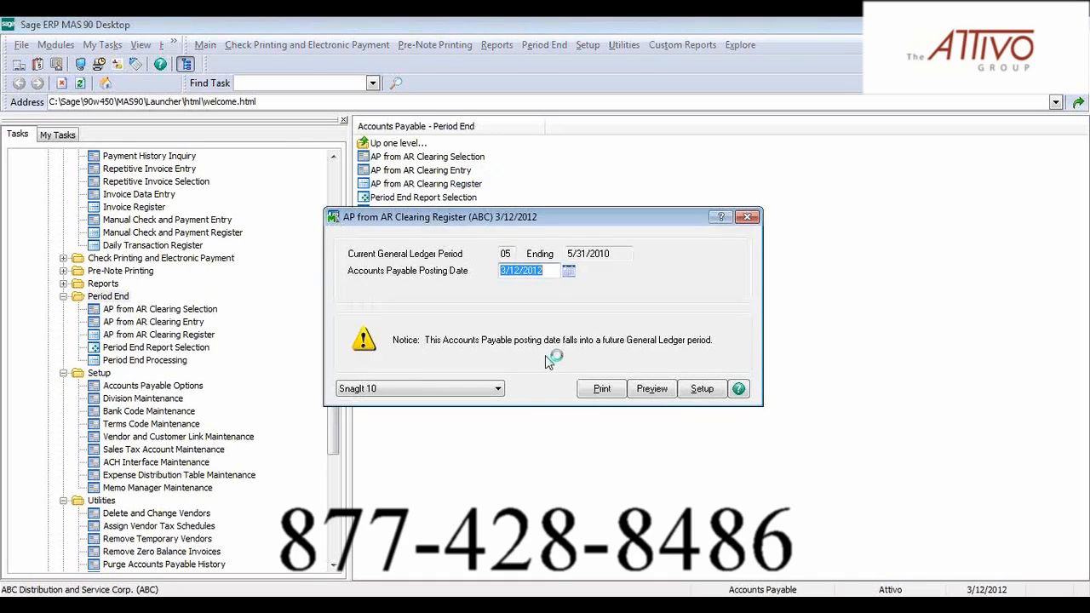
left_click(645, 394)
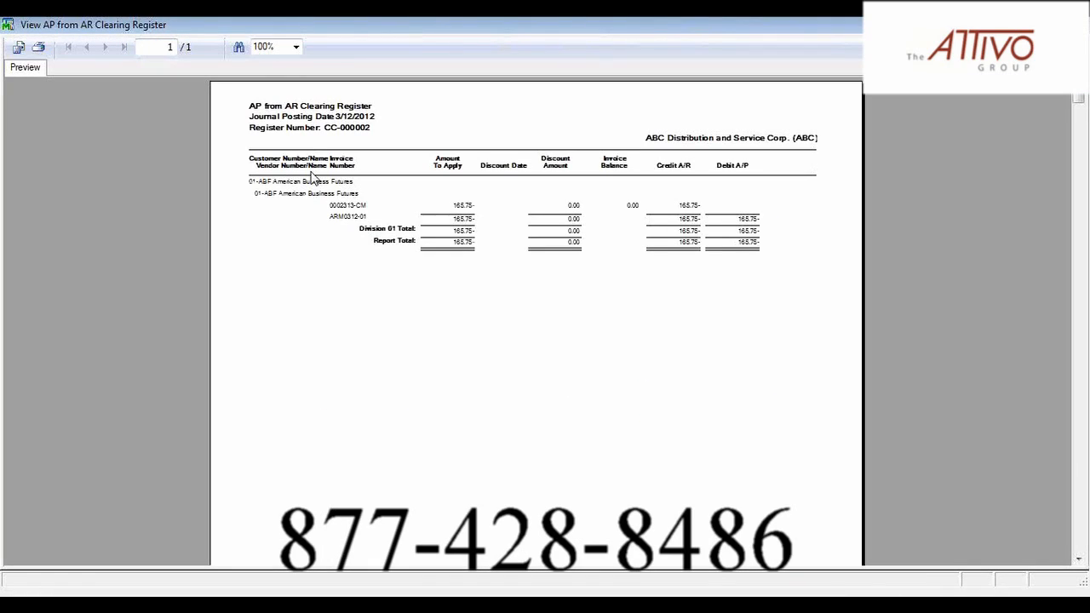
left_click(296, 47)
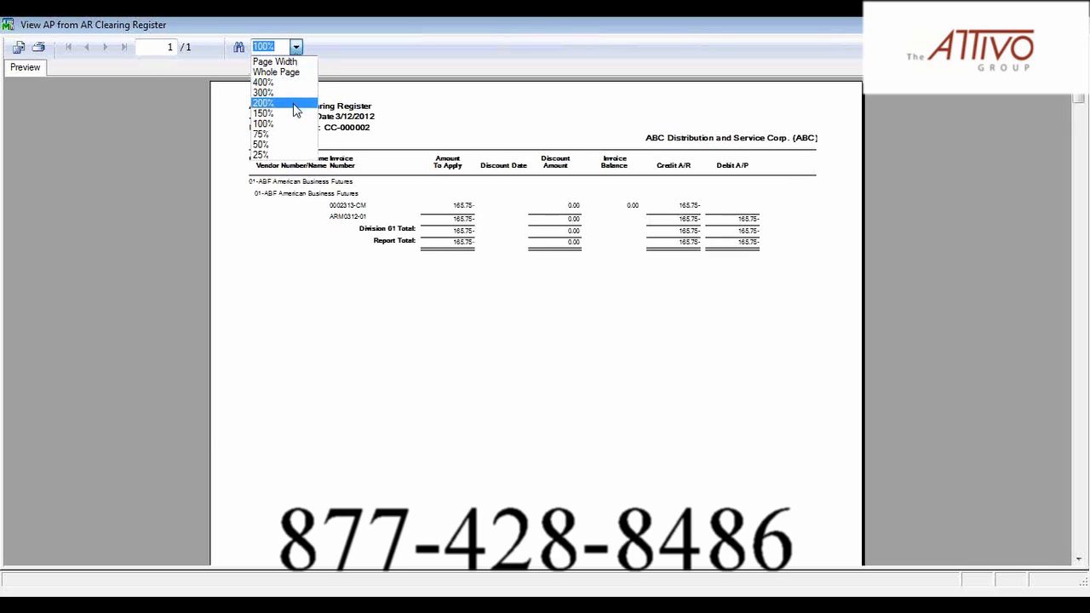
left_click(296, 114)
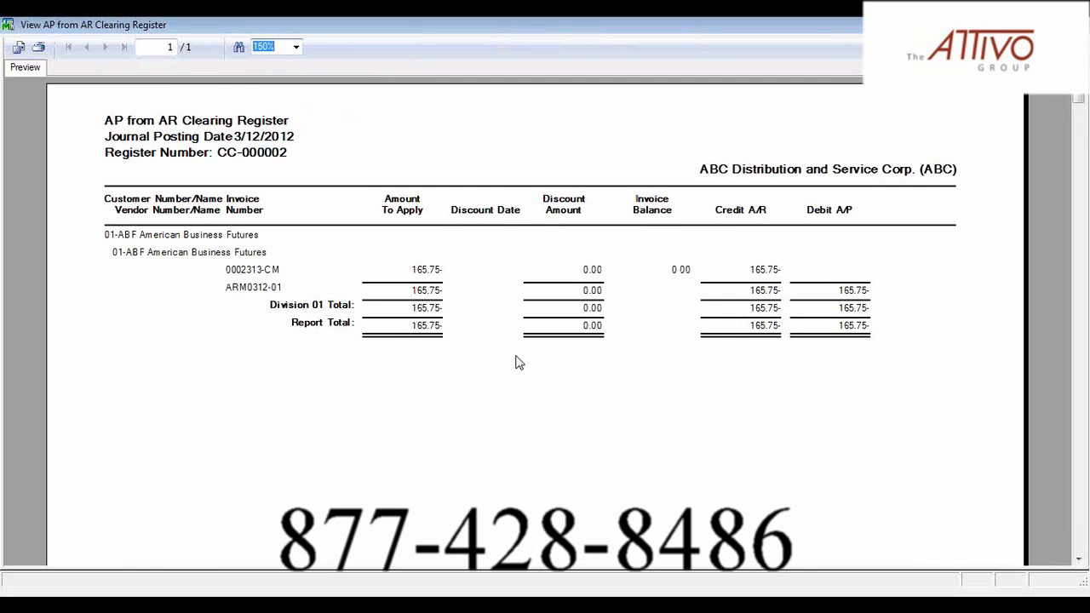